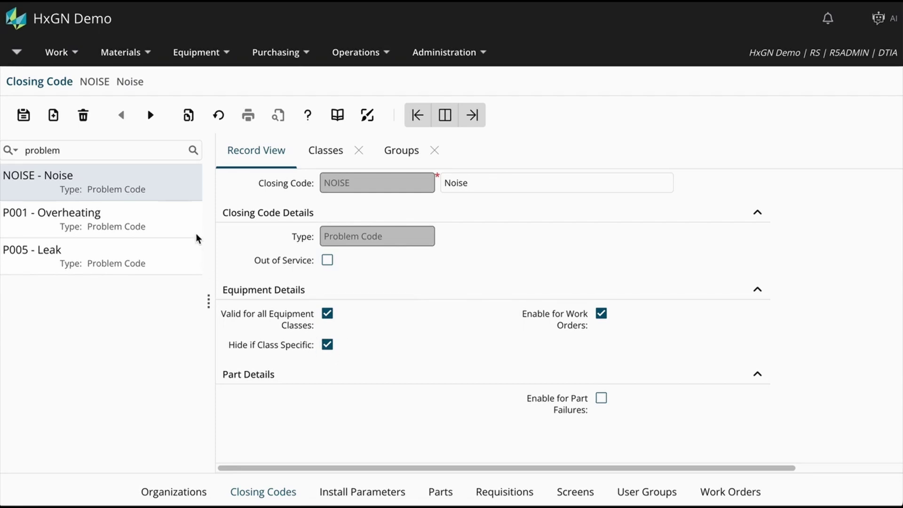
Review the equipment settings of the P001 Overheating and P005 Leak problem codes.
left_click(167, 222)
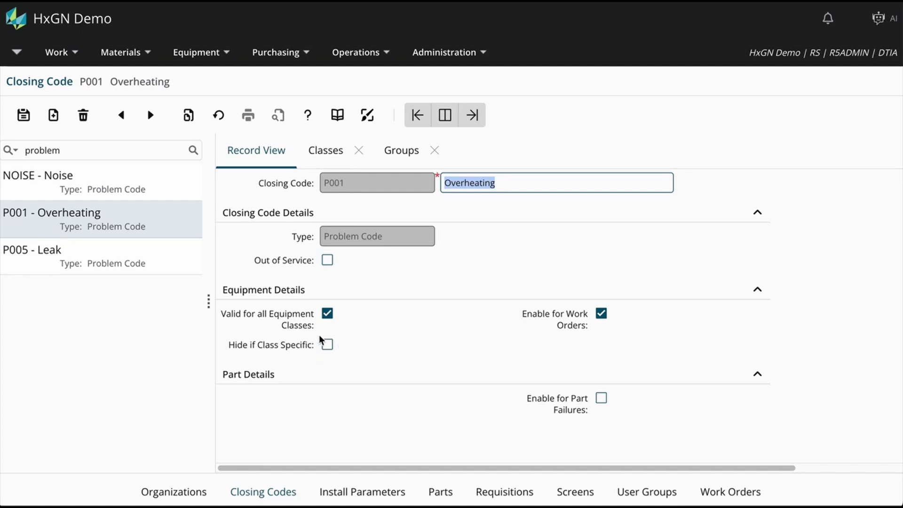
left_click(173, 261)
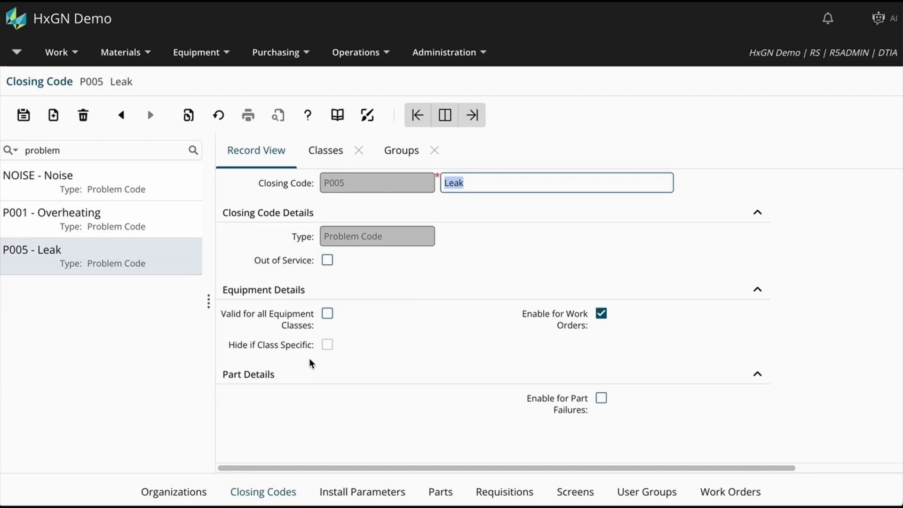
Check which problem codes are selectable when closing the Engine Maintenance (DW Workshop) work order for ENGINE01.
left_click(731, 500)
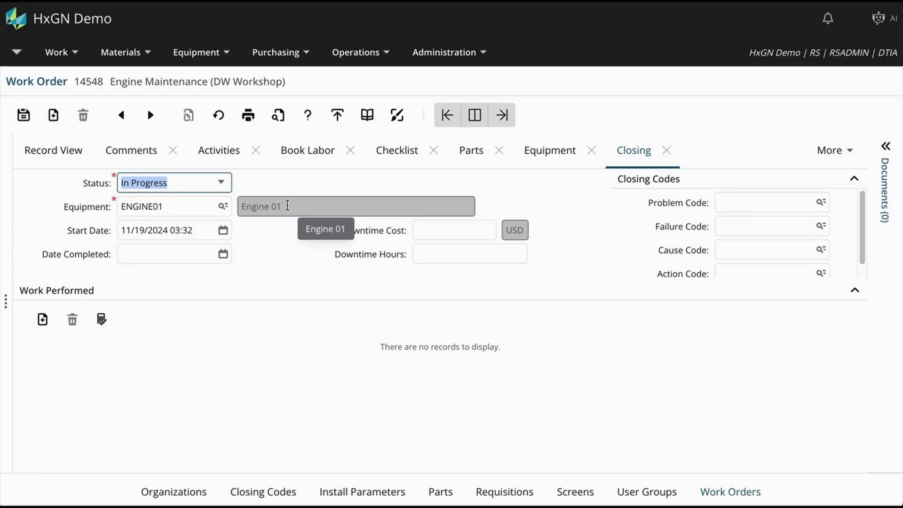
left_click(750, 201)
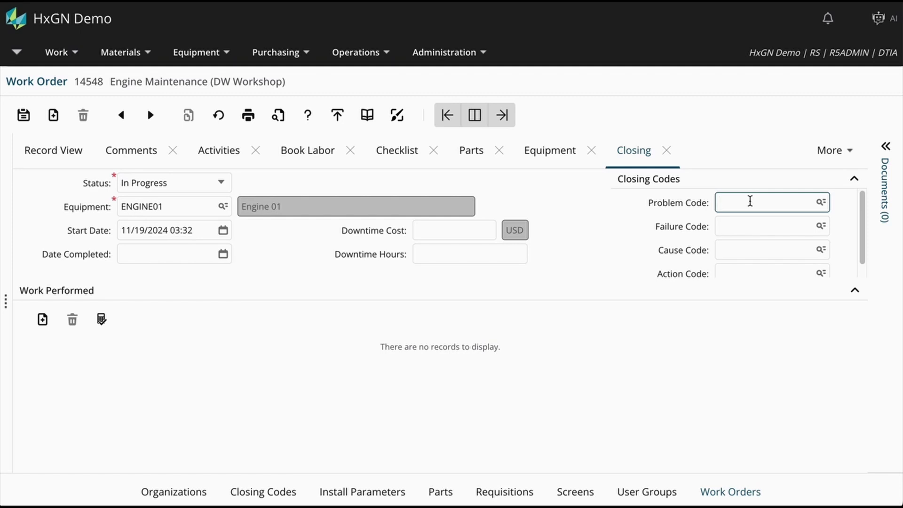
left_click(820, 201)
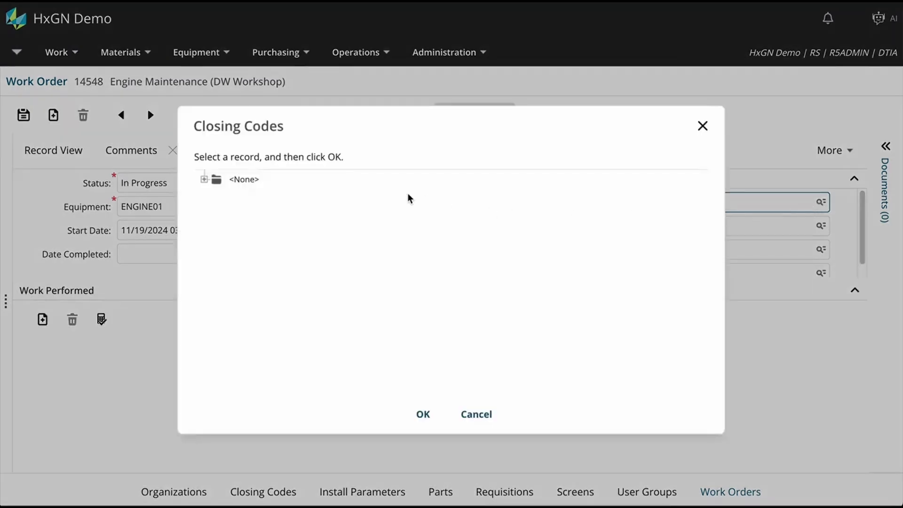
left_click(205, 180)
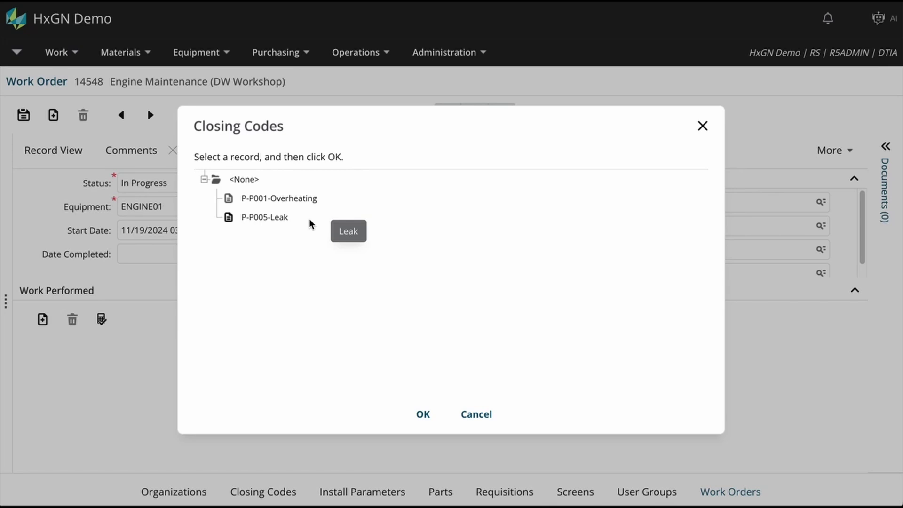
left_click(421, 419)
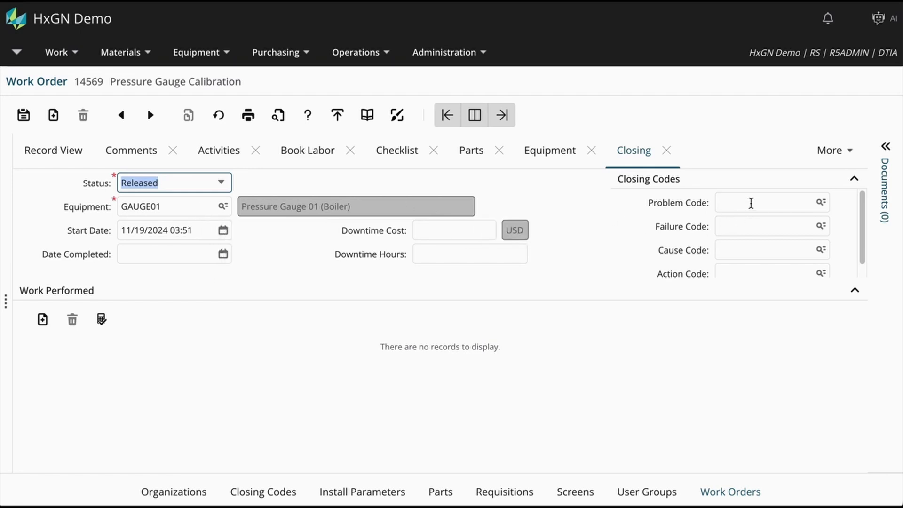
Check which problem codes are selectable when closing the Pressure Gauge Calibration work order for GAUGE01.
left_click(820, 202)
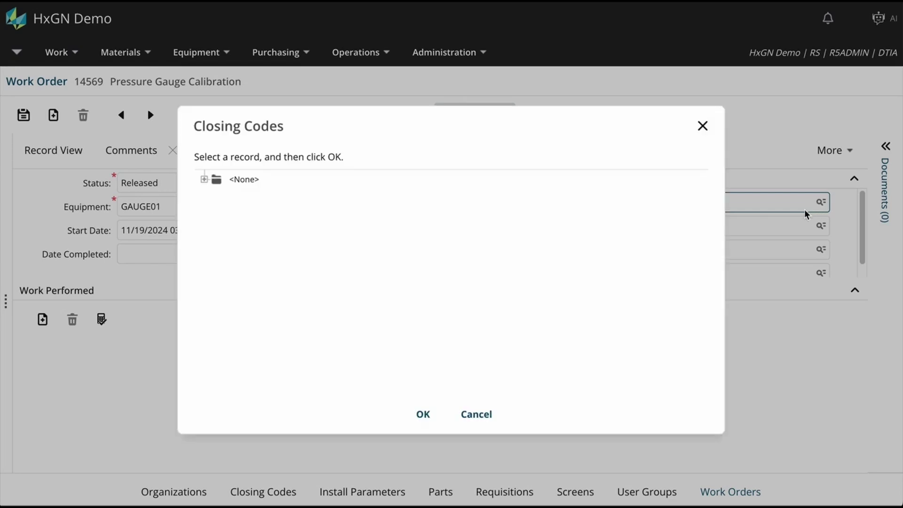
left_click(204, 180)
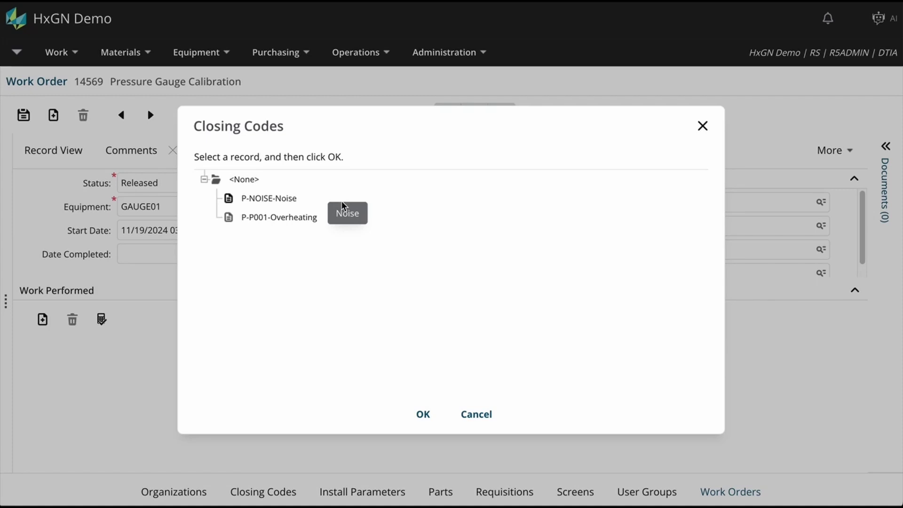
left_click(336, 219)
left_click(422, 414)
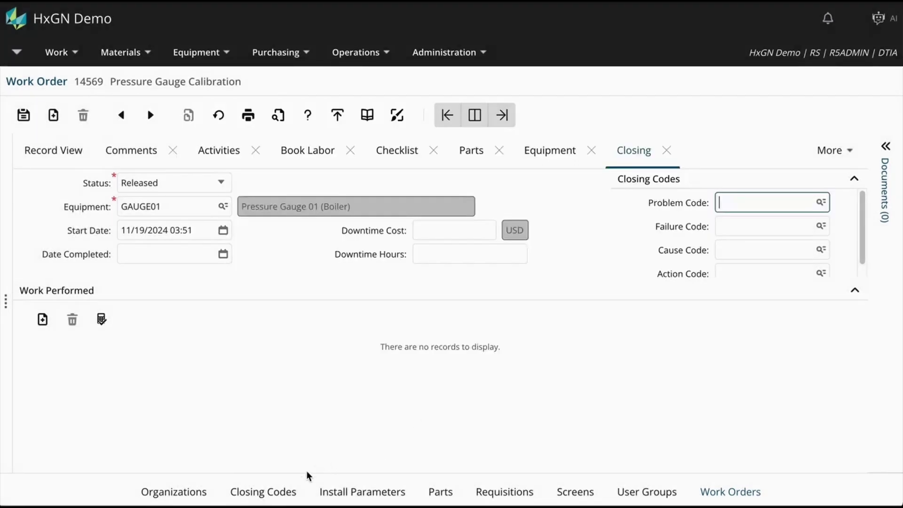
Add the equipment class HVAC with category AHU-DUCTLESS to the P005 Leak closing code and save it.
left_click(299, 492)
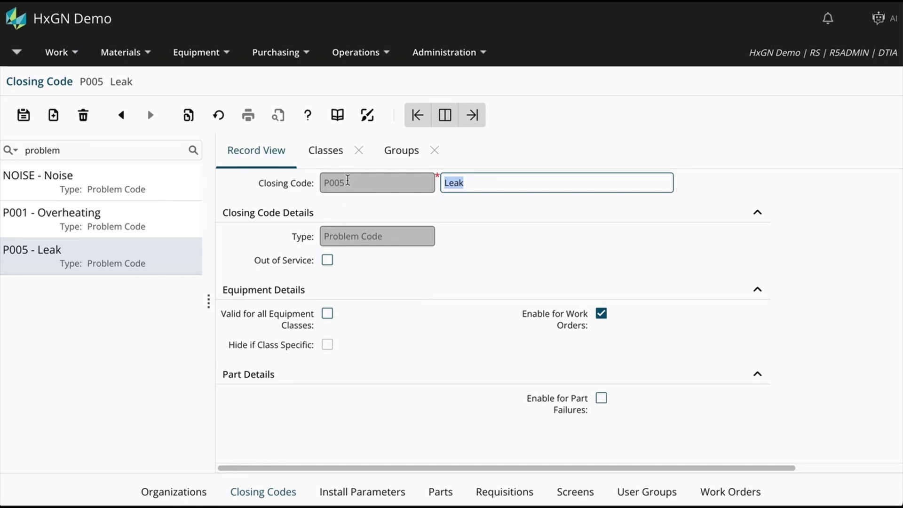
left_click(342, 153)
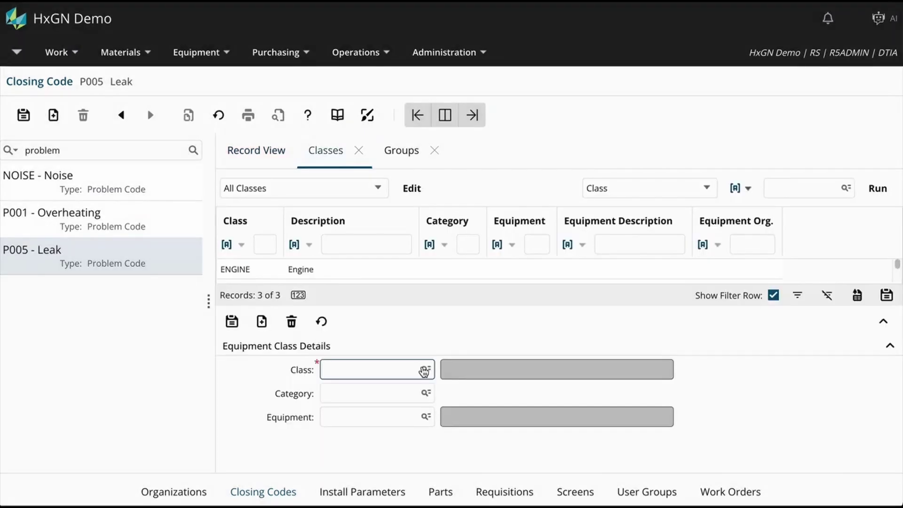
left_click(424, 370)
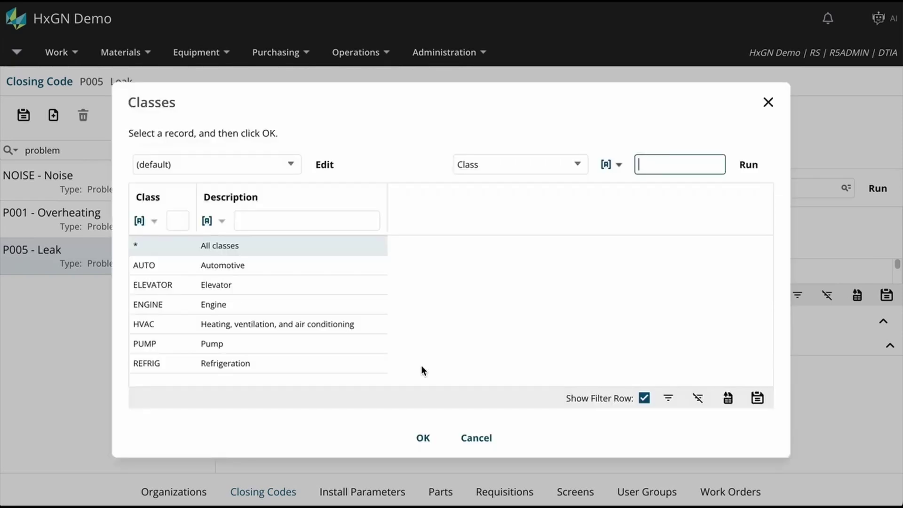
double_click(296, 326)
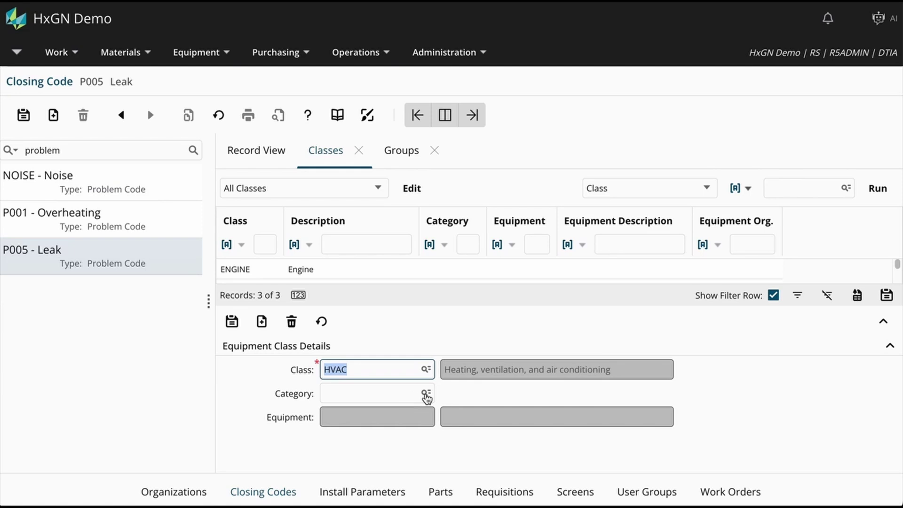
left_click(426, 393)
double_click(341, 265)
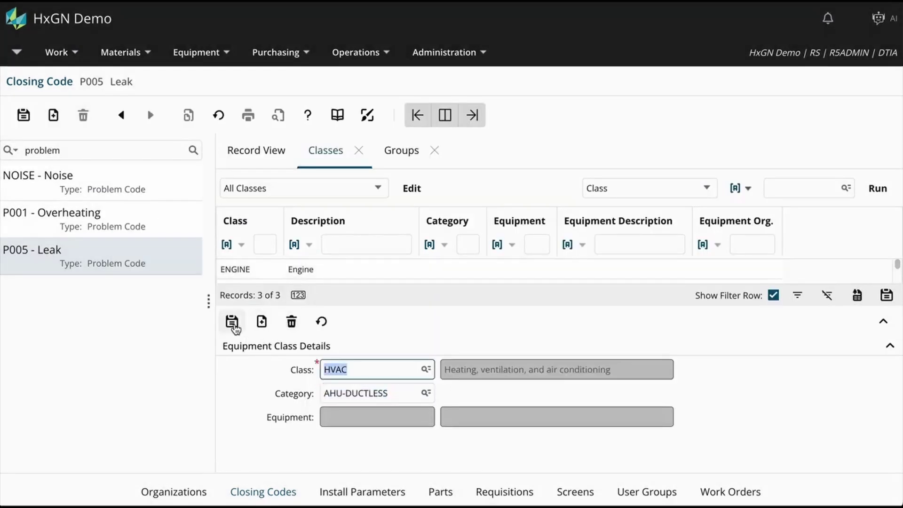
left_click(231, 322)
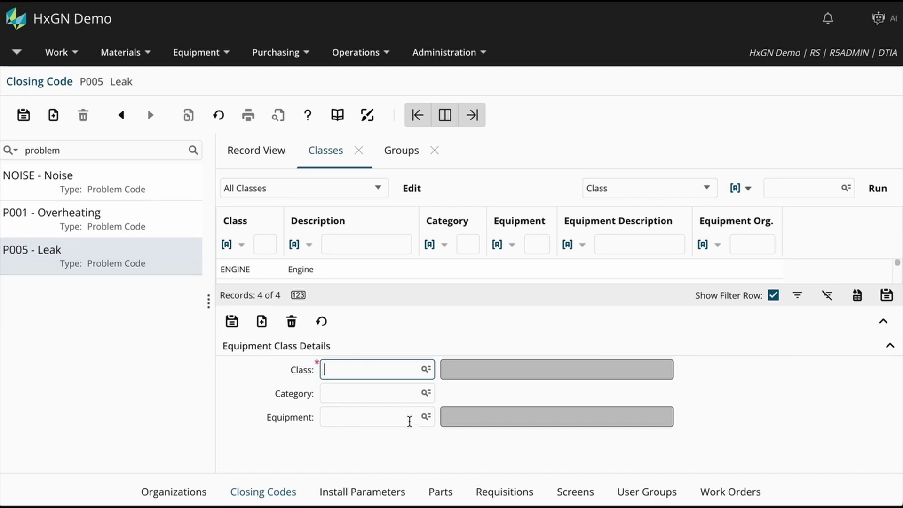
Associate the fuel injector equipment records 10013, 10014 and 10015 with the P005 Leak closing code.
left_click(426, 417)
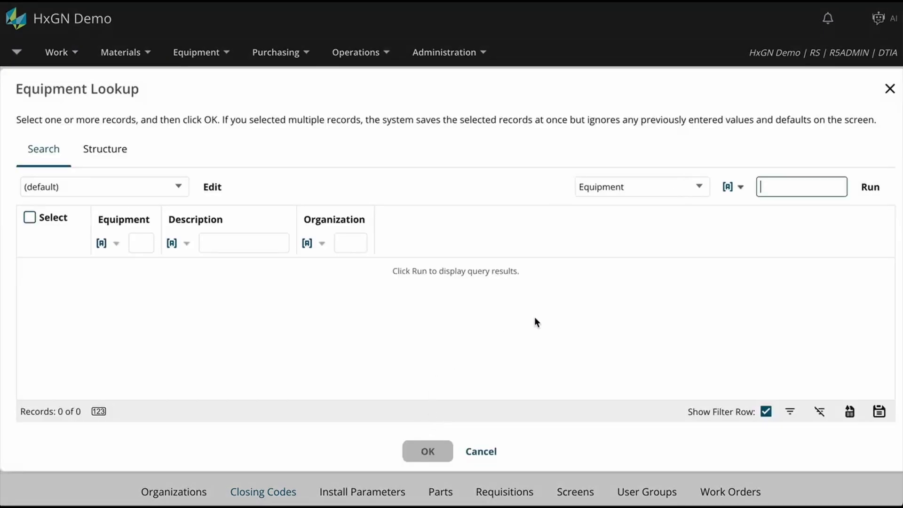
left_click(867, 188)
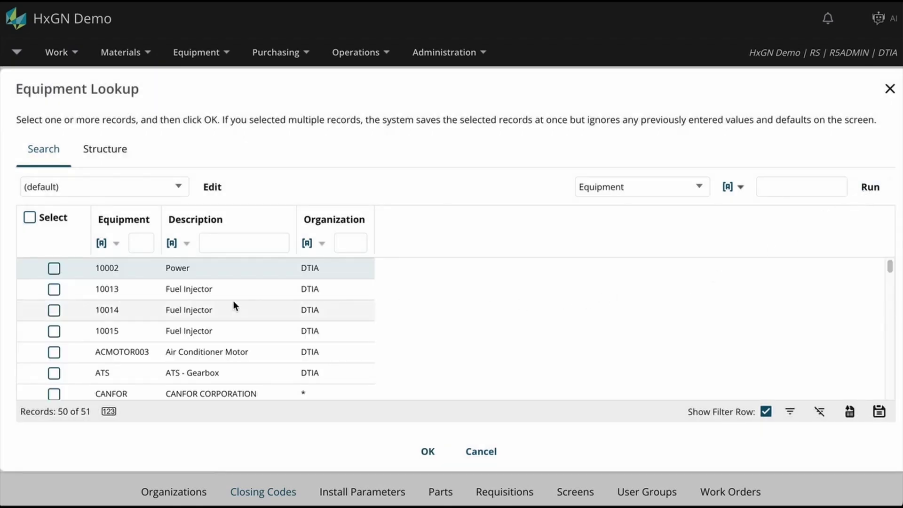
left_click(54, 289)
left_click(54, 310)
left_click(54, 331)
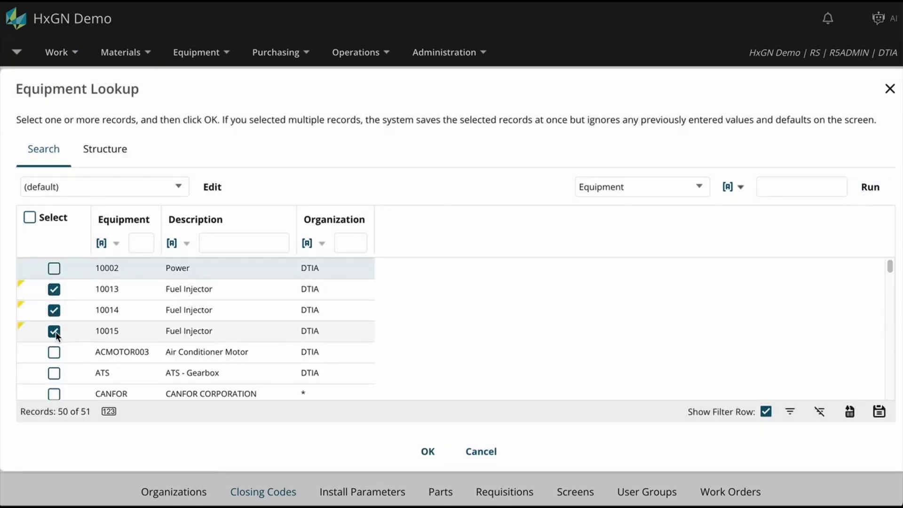
left_click(428, 451)
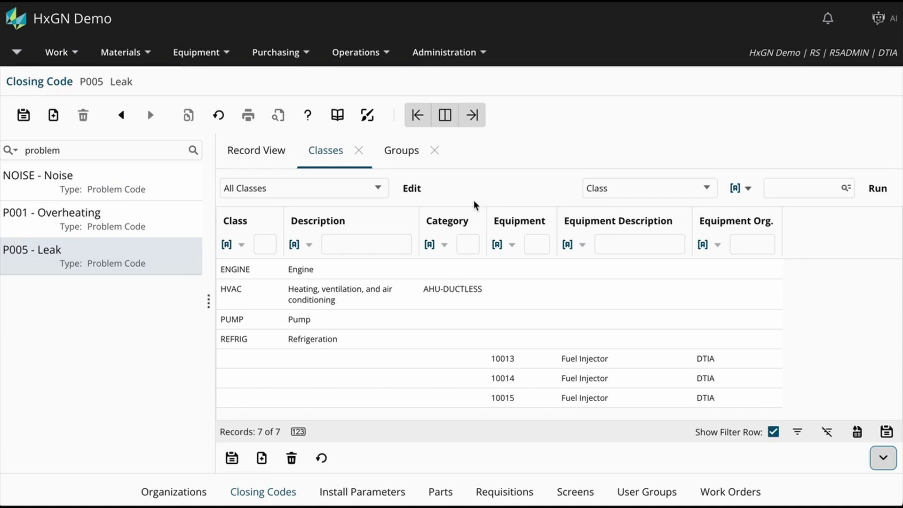
Add the groups MECHANICAL and ELECTRICAL to the P005 Leak closing code, saving each one.
left_click(266, 153)
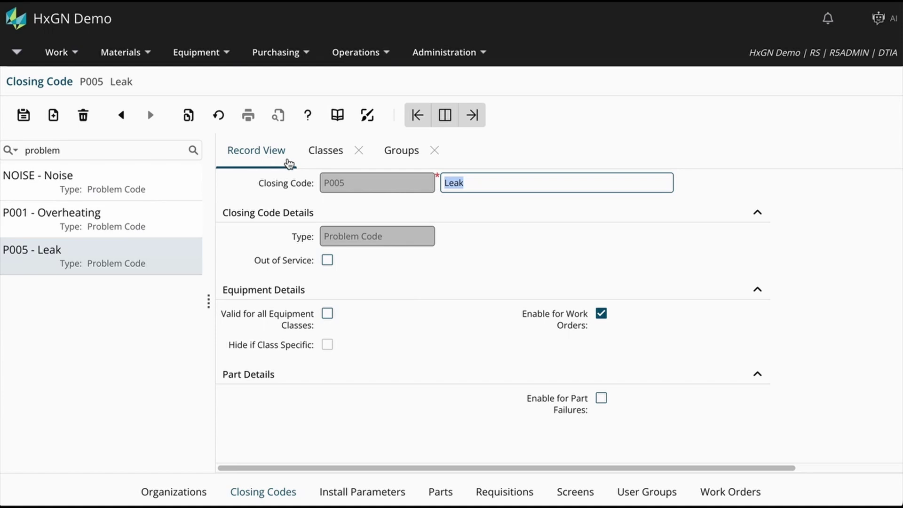
left_click(396, 162)
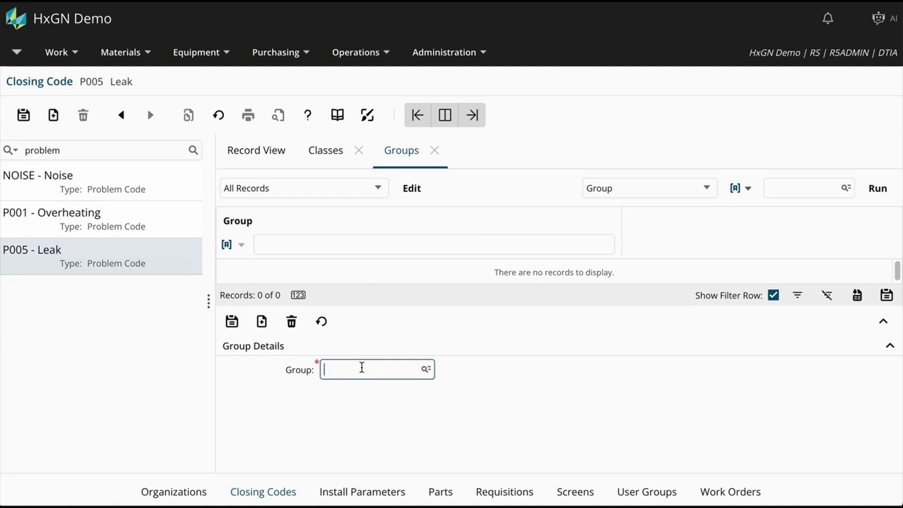
type("MECHANICAL")
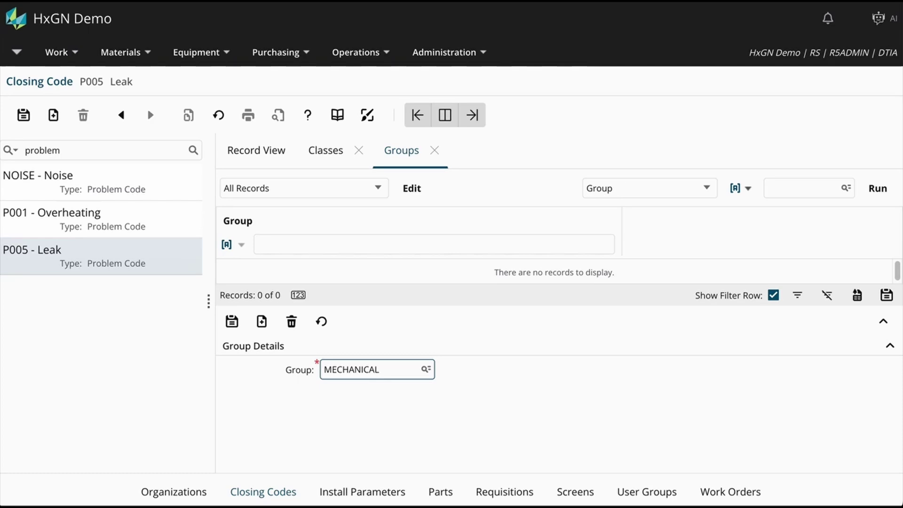
left_click(232, 321)
type("ELECTRICAL")
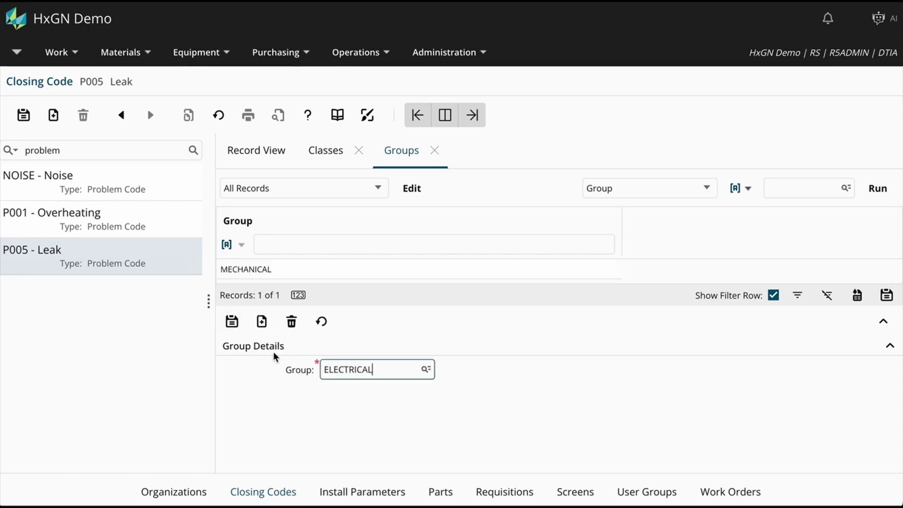
left_click(230, 323)
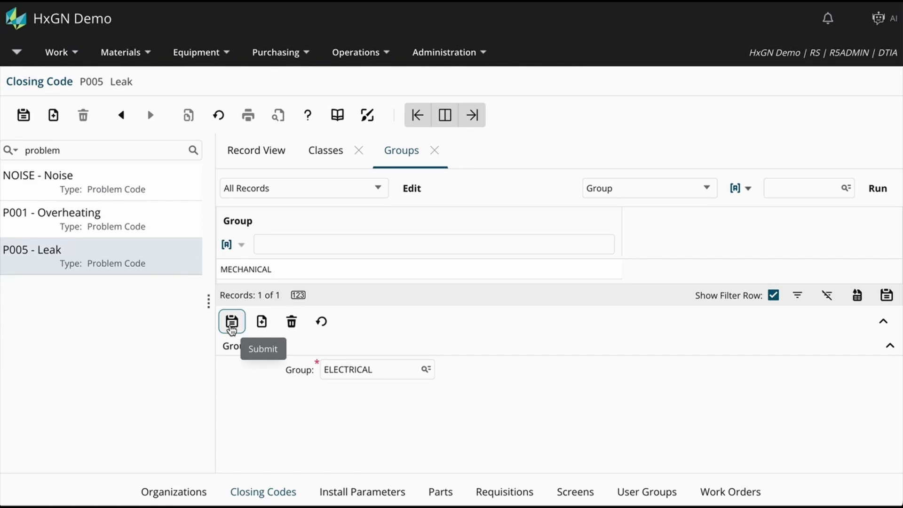
Assign the existing MECHANICAL group to the P001 Overheating closing code and save it.
left_click(172, 225)
left_click(426, 370)
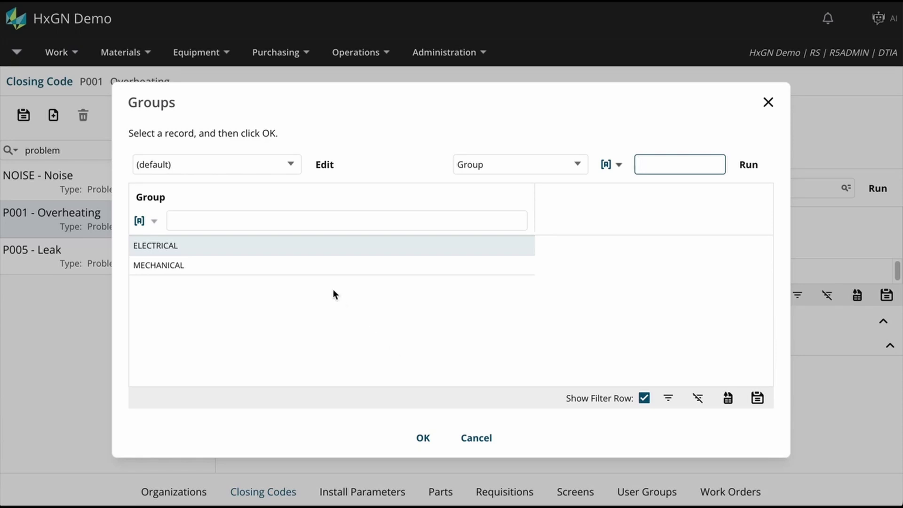
double_click(329, 264)
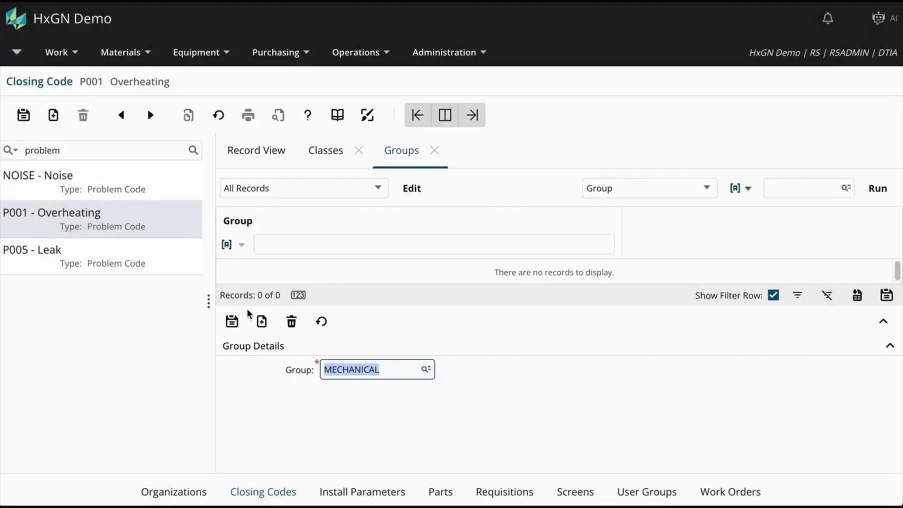
left_click(233, 322)
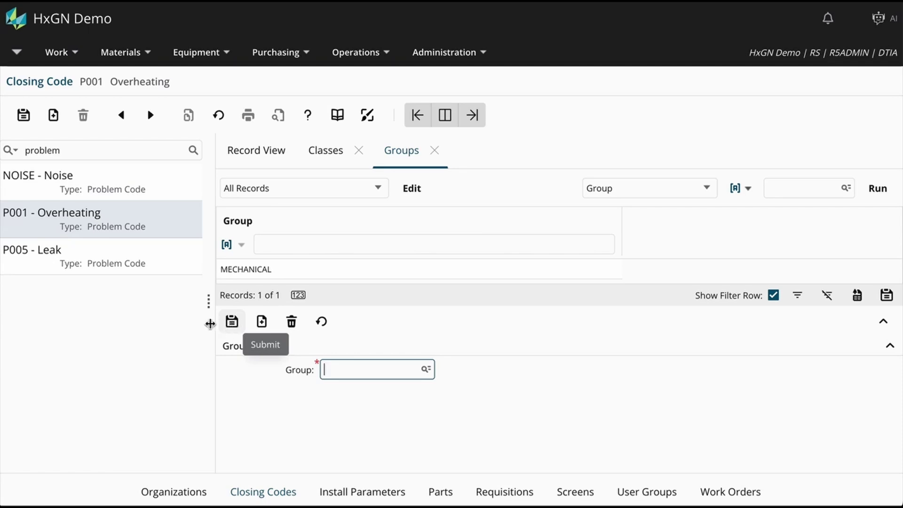
Review the group assignments of the P005 Leak, P001 Overheating and NOISE closing codes.
left_click(168, 259)
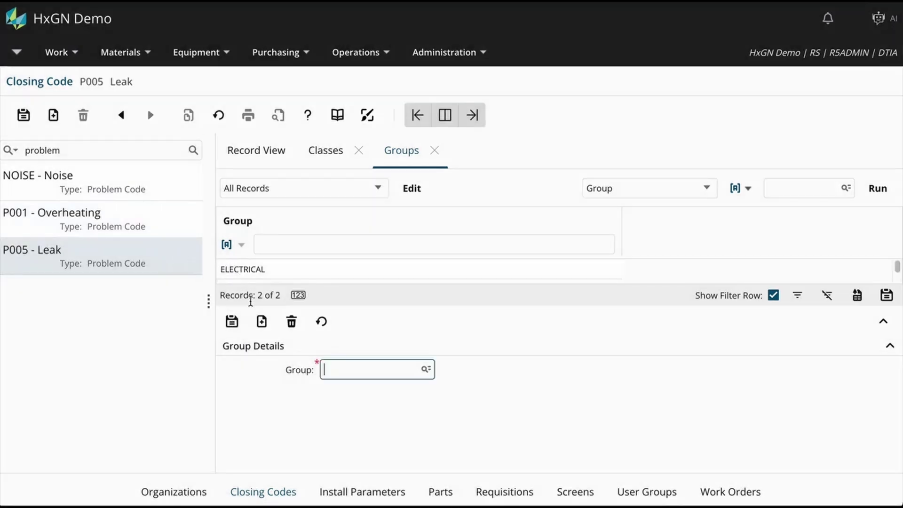
left_click(153, 226)
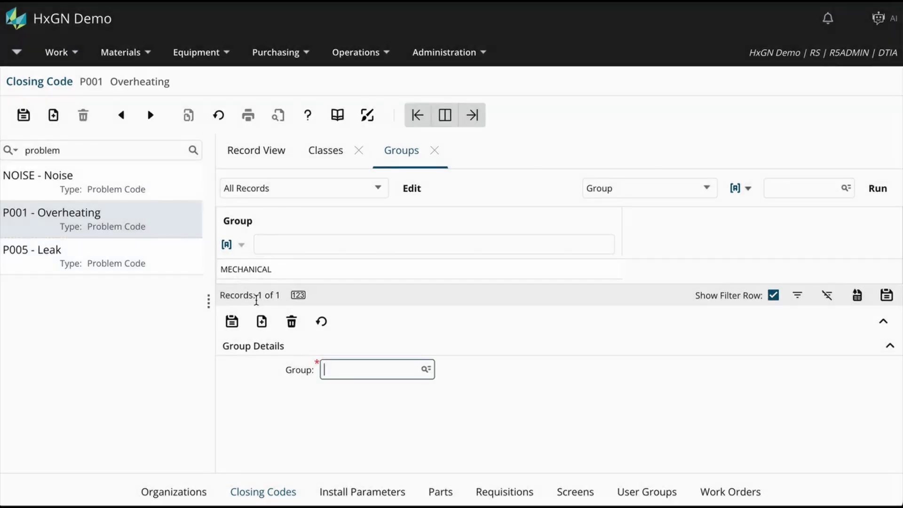
left_click(174, 193)
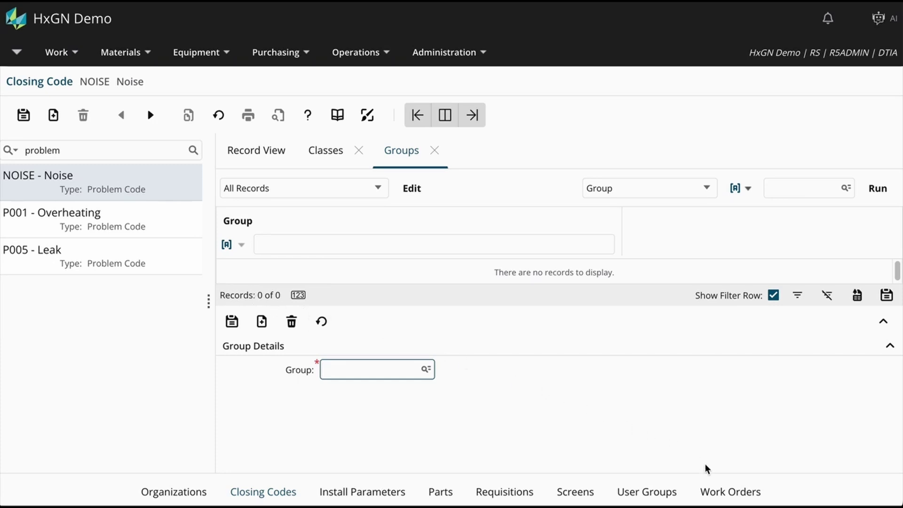
Examine the problem codes under the ELECTRICAL and MECHANICAL groups in the Engine Maintenance work order's problem code lookup.
left_click(730, 499)
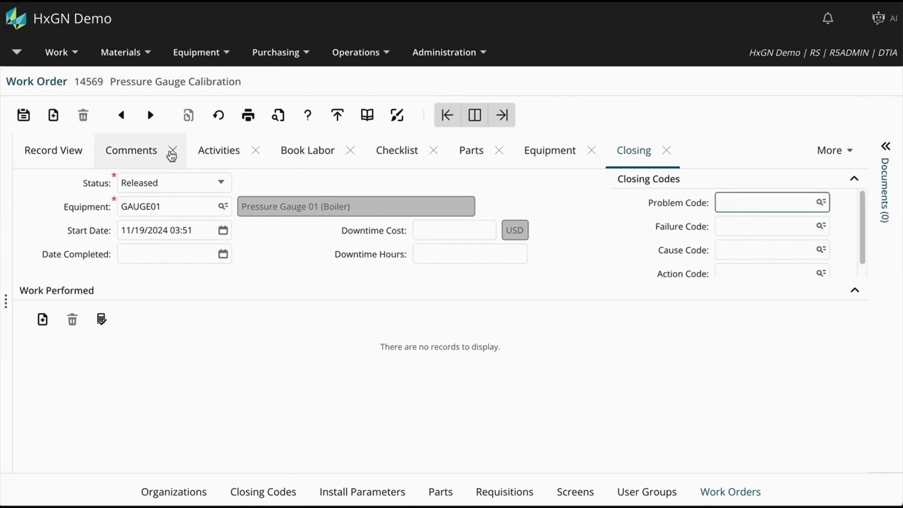
left_click(154, 117)
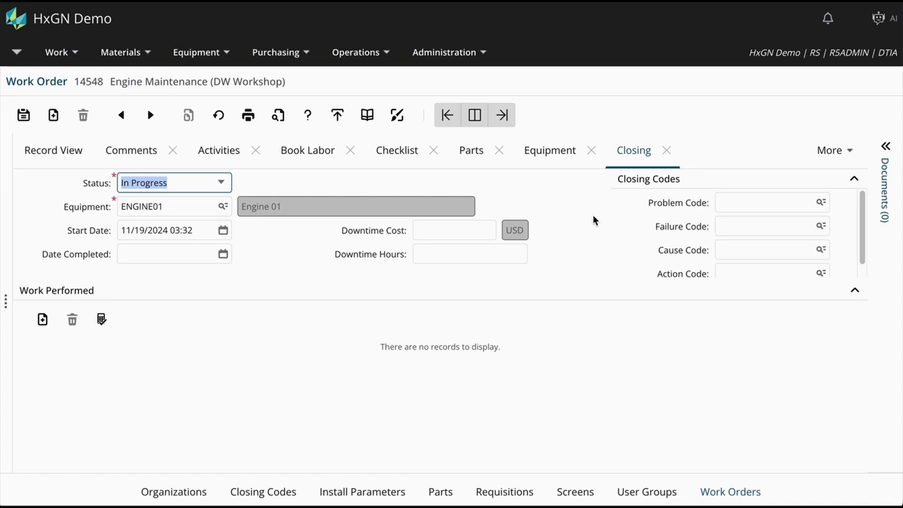
left_click(821, 203)
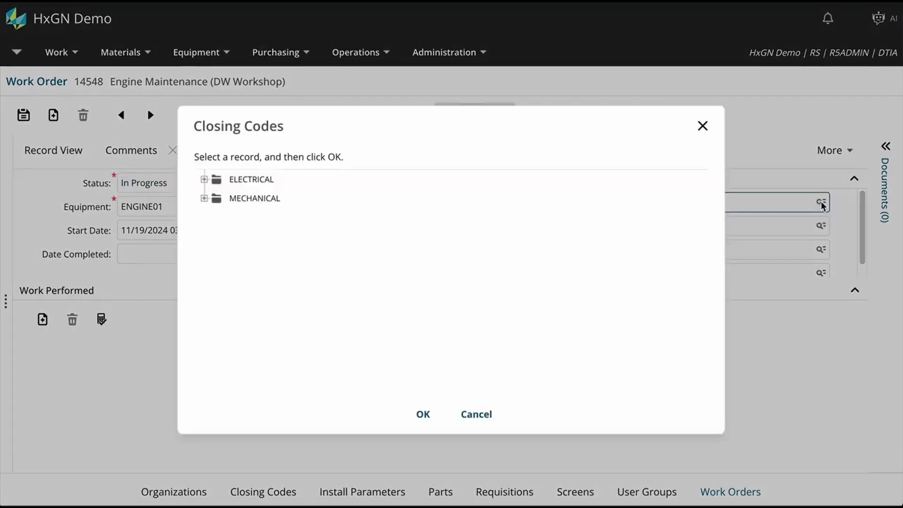
left_click(203, 180)
left_click(203, 217)
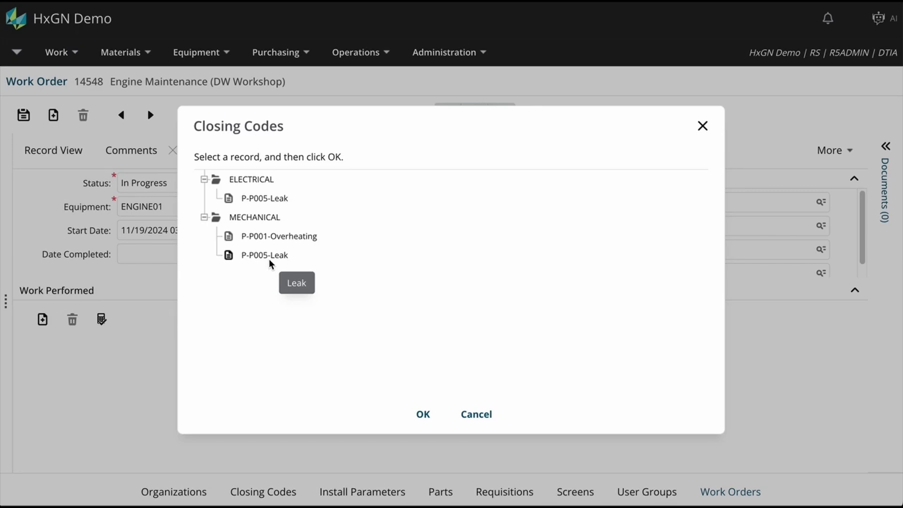
Examine the problem codes under the <None> and MECHANICAL groups in the Pressure Gauge Calibration work order's problem code lookup.
left_click(422, 407)
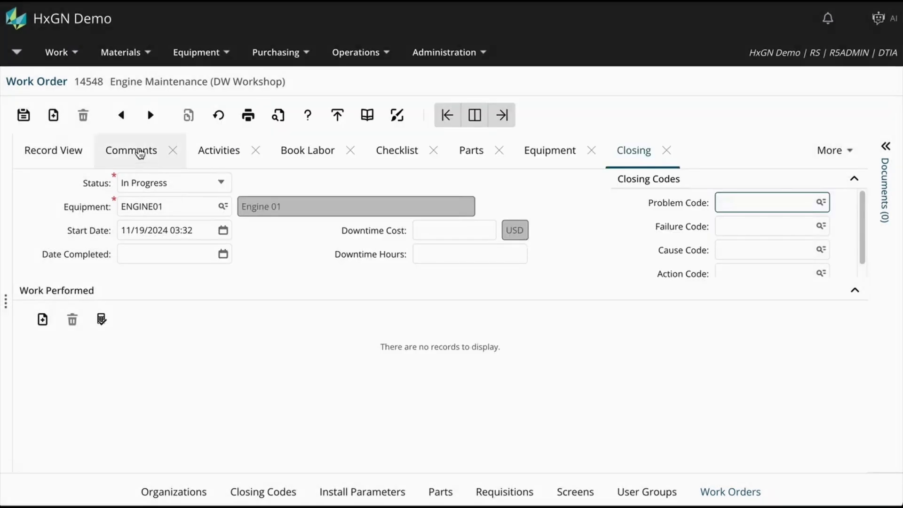
left_click(122, 116)
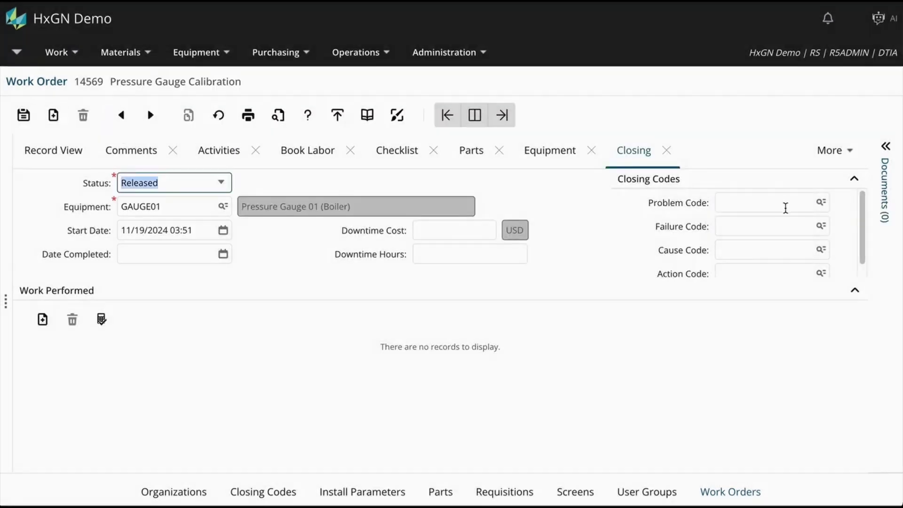
left_click(785, 205)
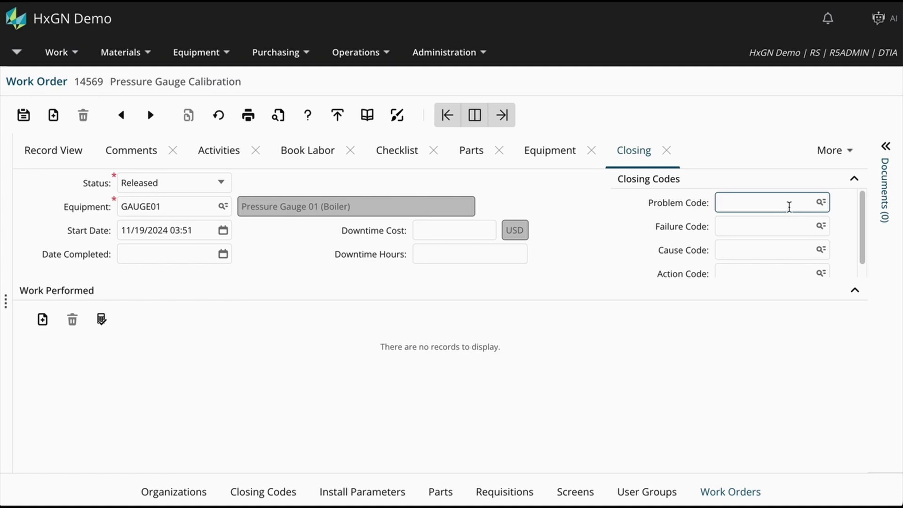
left_click(821, 202)
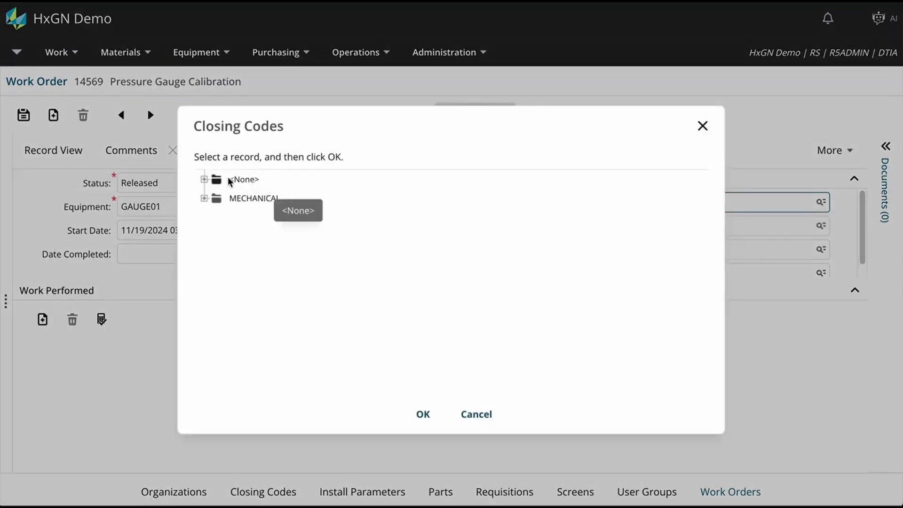
left_click(204, 179)
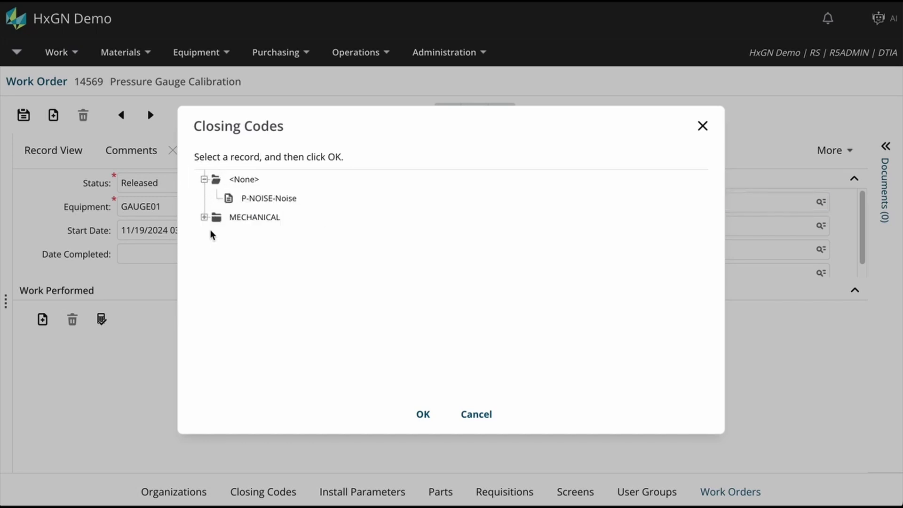
left_click(204, 217)
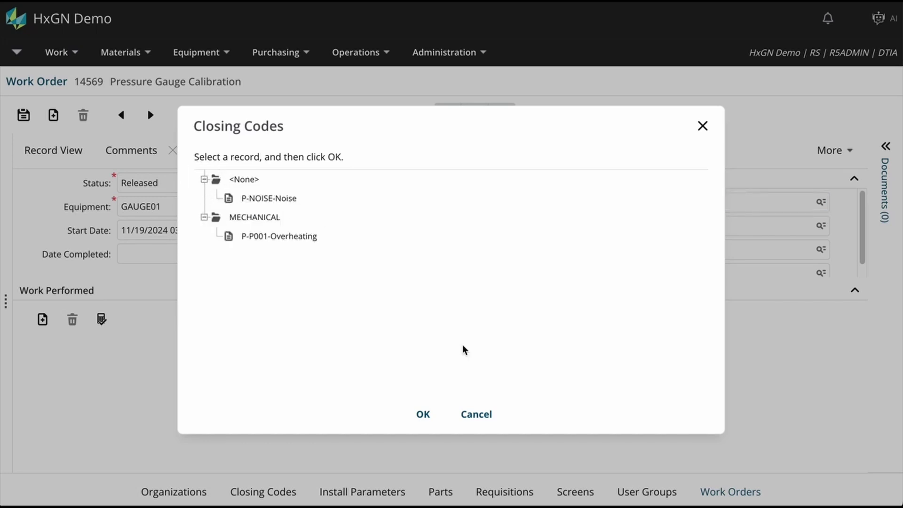